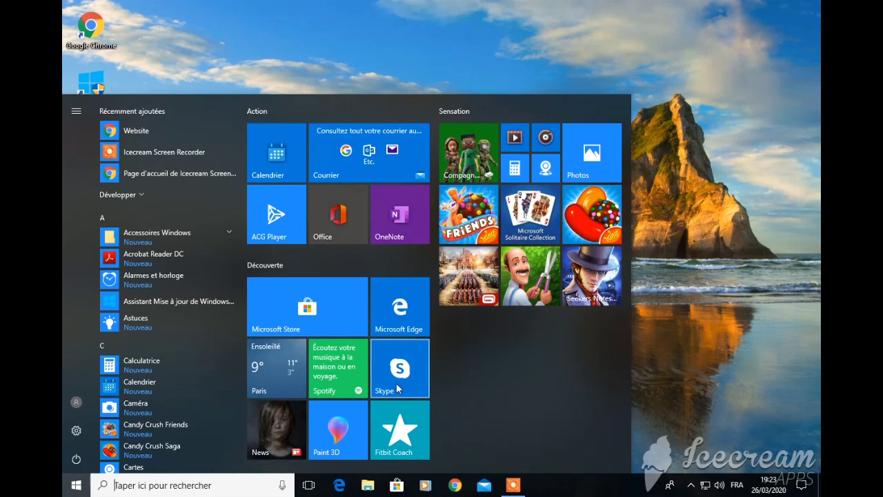
Create a desktop shortcut for Skype from its Start tile and set its Exécuter window mode to Agrandie
{"action": "left_click_drag", "start_coordinate": [398, 388], "coordinate": [462, 61]}
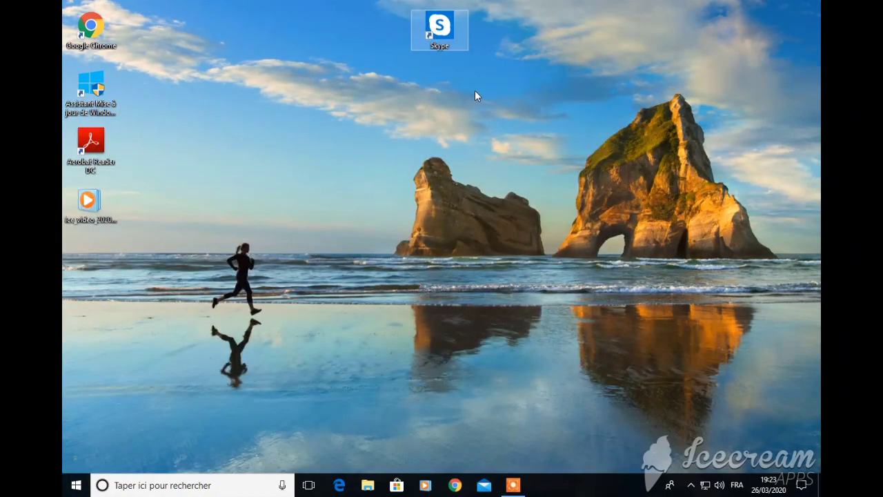
{"action": "right_click", "coordinate": [445, 33]}
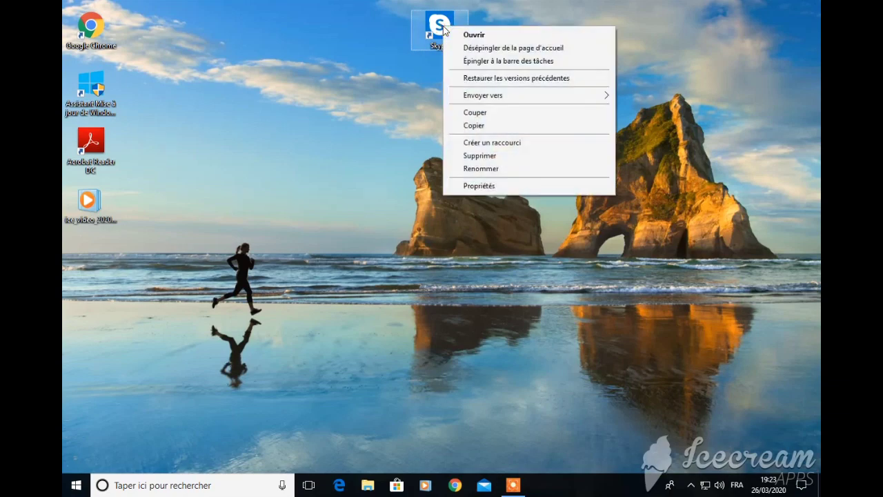
{"action": "left_click", "coordinate": [476, 186]}
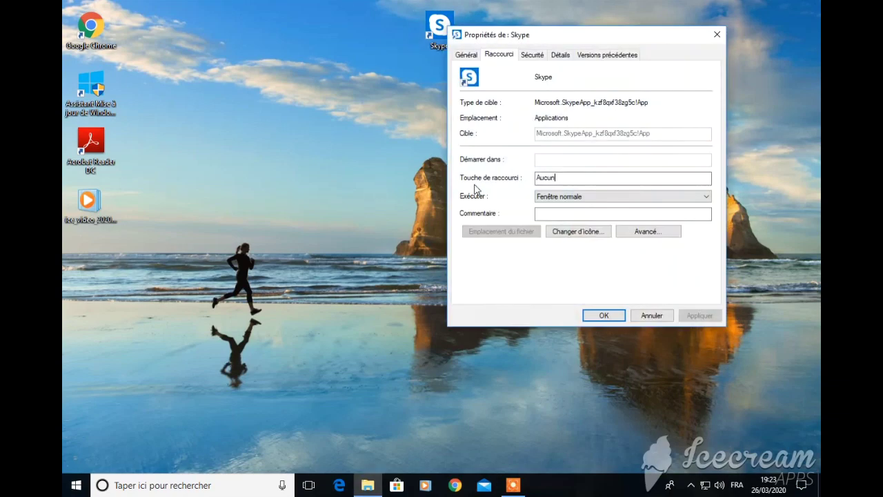
{"action": "left_click", "coordinate": [611, 199]}
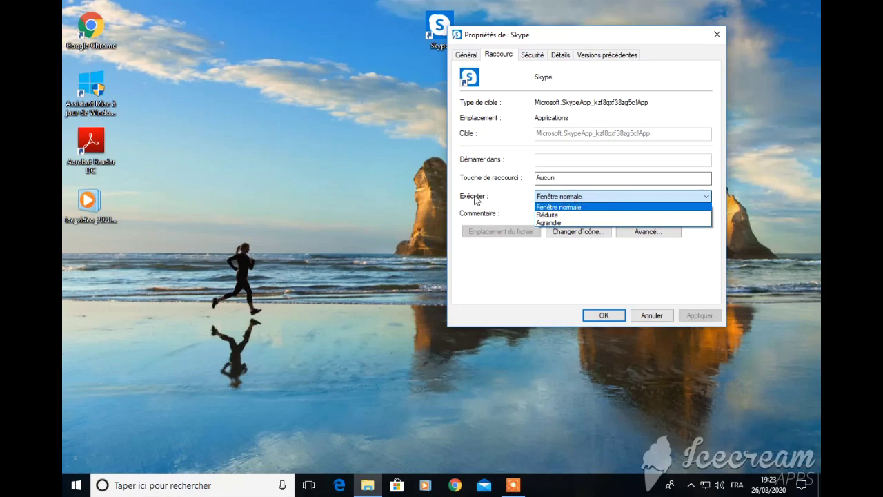
{"action": "left_click", "coordinate": [552, 224]}
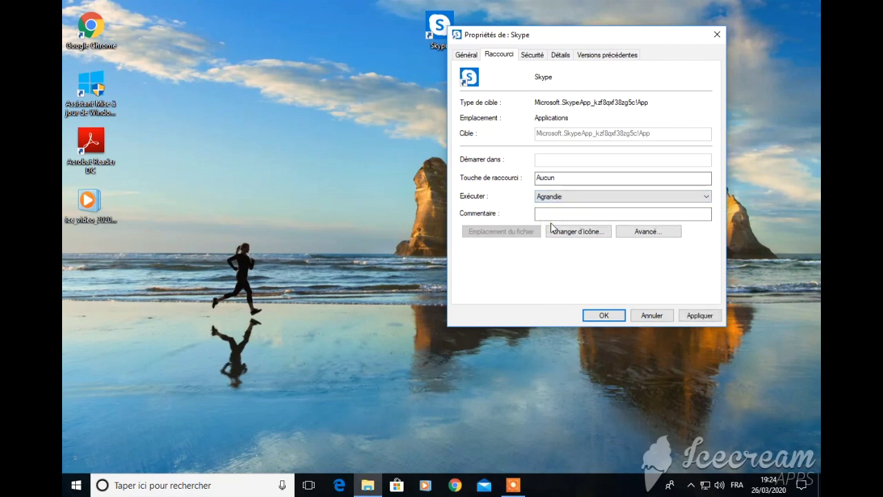
{"action": "left_click", "coordinate": [603, 315]}
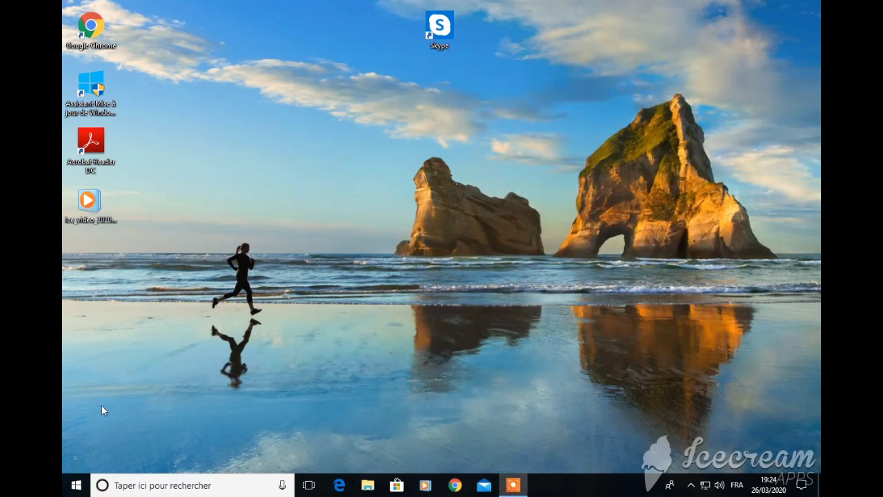
Switch to Notepad and examine the LanceSkype script's START skype, timeout /t 3600 and shutdown.exe /p /f command lines
{"action": "left_click", "coordinate": [76, 485]}
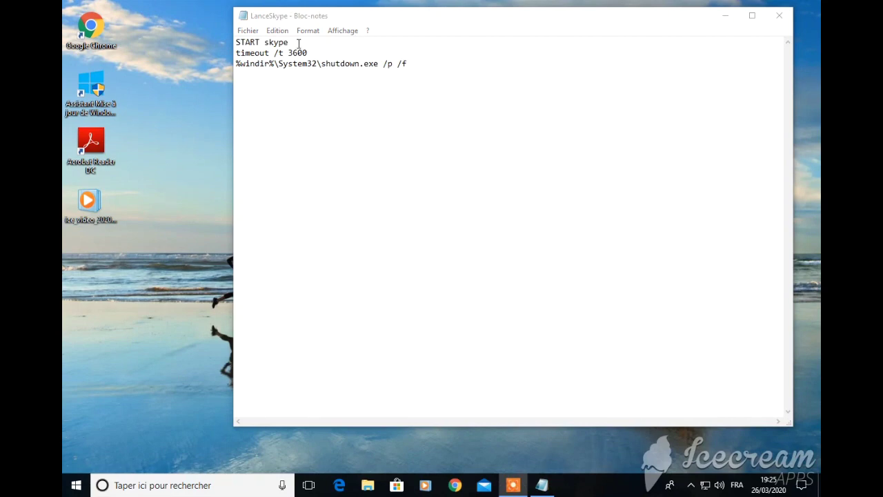
{"action": "left_click_drag", "start_coordinate": [299, 43], "coordinate": [236, 43]}
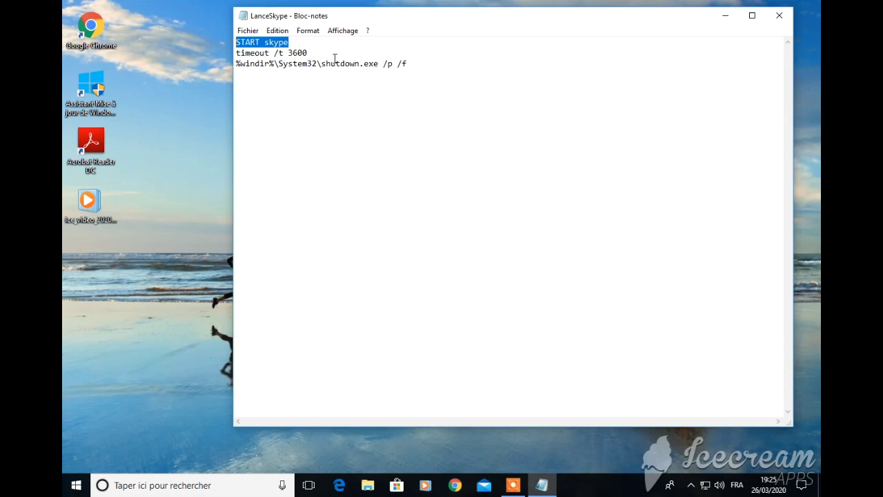
{"action": "left_click_drag", "start_coordinate": [307, 54], "coordinate": [223, 59]}
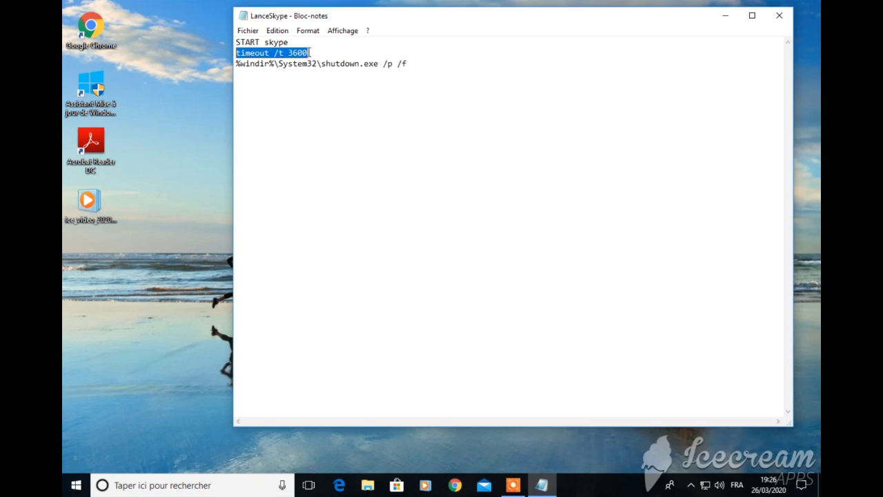
{"action": "left_click_drag", "start_coordinate": [412, 63], "coordinate": [229, 65]}
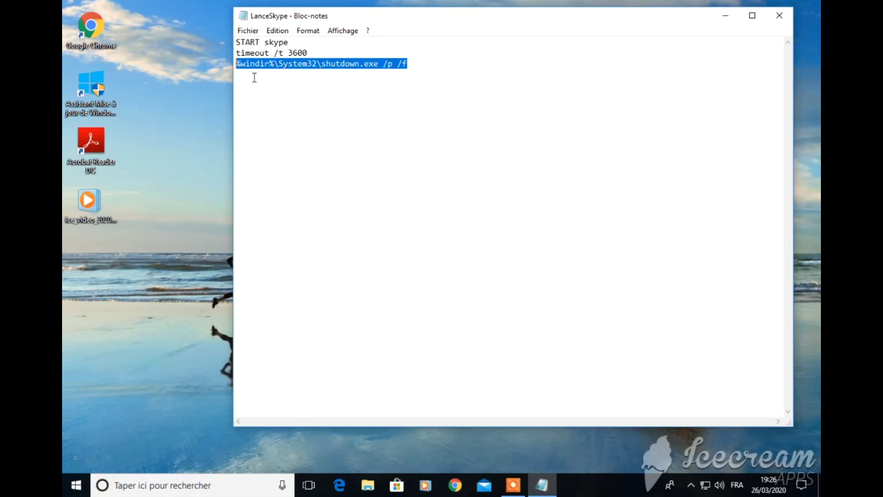
Save the script on the desktop (Bureau) as the batch file LanceSkype.bat
{"action": "left_click", "coordinate": [247, 32]}
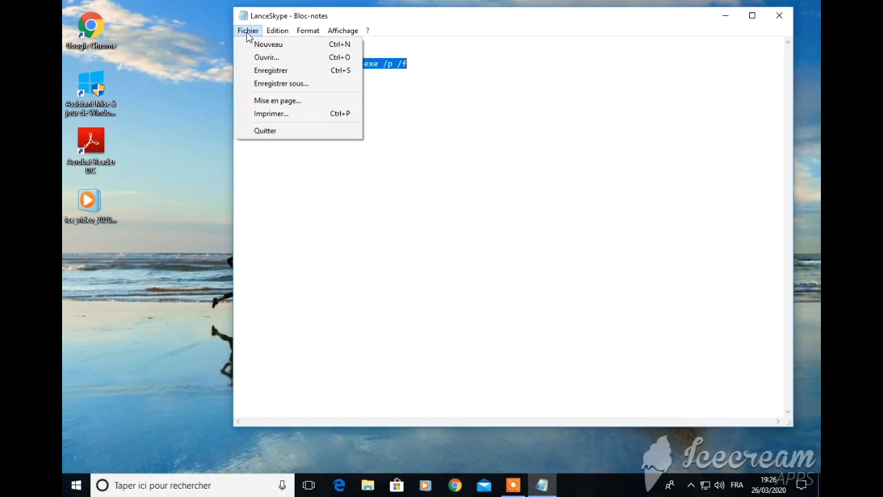
{"action": "left_click", "coordinate": [276, 83]}
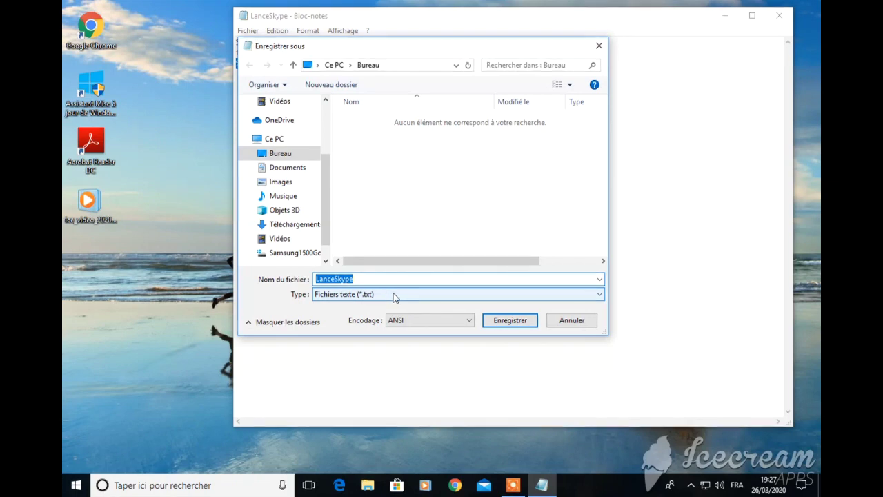
{"action": "left_click", "coordinate": [360, 280]}
{"action": "double_click", "coordinate": [360, 280]}
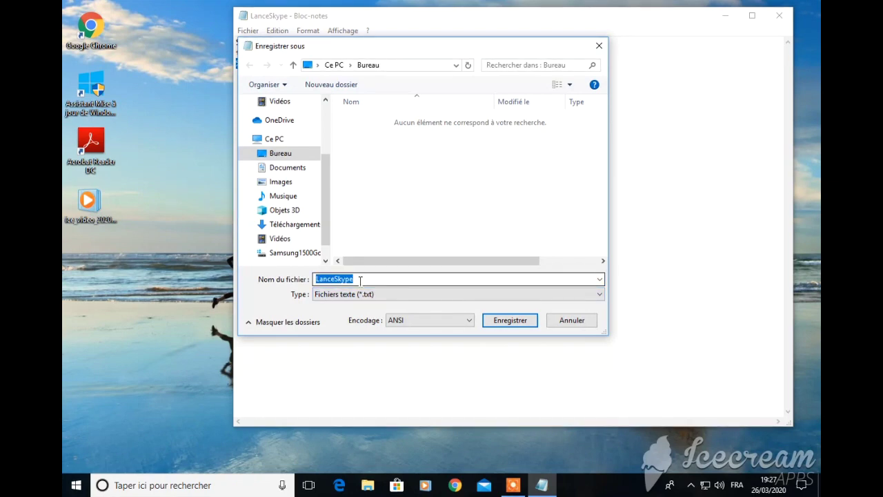
{"action": "left_click", "coordinate": [360, 280]}
{"action": "type", "text": ".bat"}
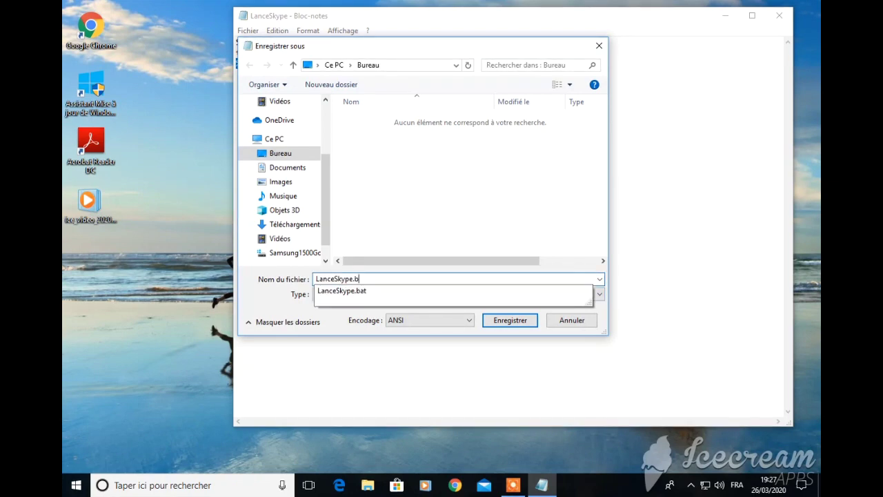
{"action": "left_click", "coordinate": [509, 321]}
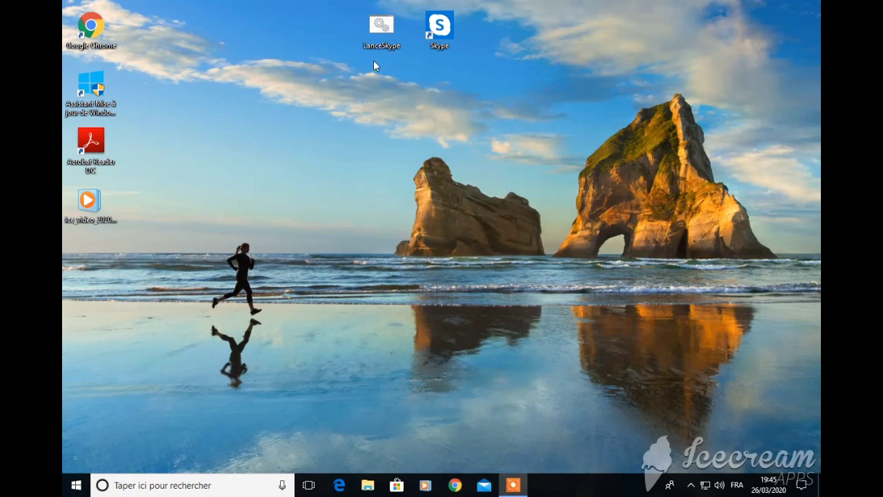
Open the Windows startup folder (Démarrage) by running shell:startup from the Exécuter dialog
{"action": "left_click", "coordinate": [75, 486]}
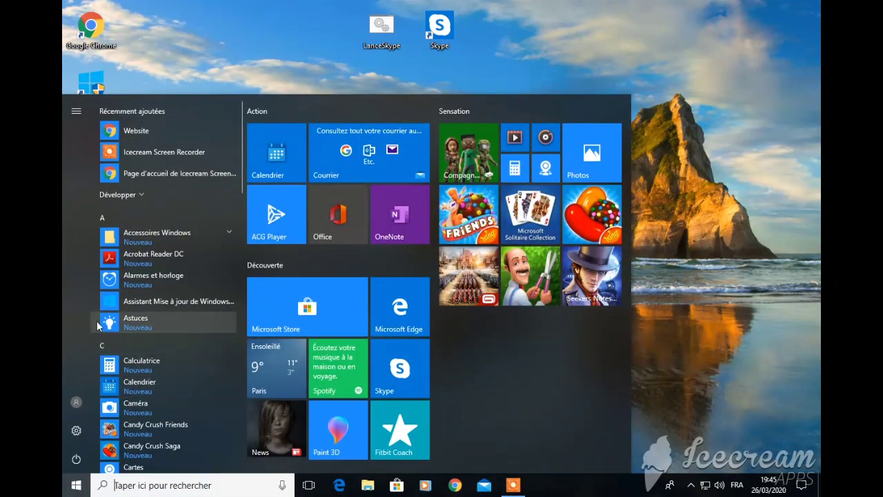
{"action": "scroll", "coordinate": [156, 254], "scroll_direction": "down", "scroll_amount": 6}
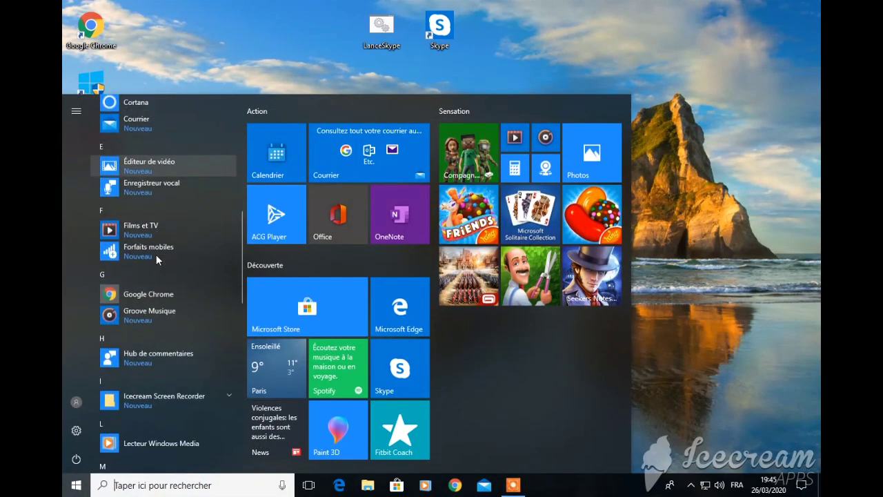
{"action": "scroll", "coordinate": [156, 255], "scroll_direction": "down", "scroll_amount": 7}
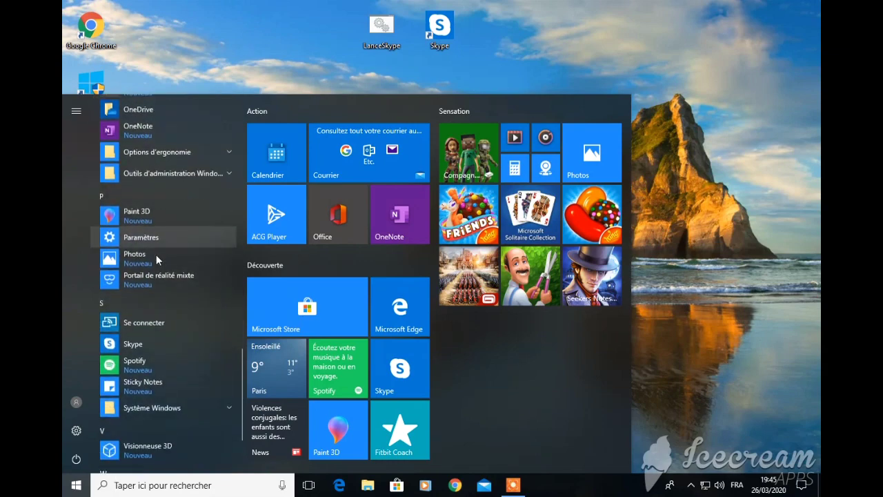
{"action": "scroll", "coordinate": [164, 280], "scroll_direction": "down", "scroll_amount": 3}
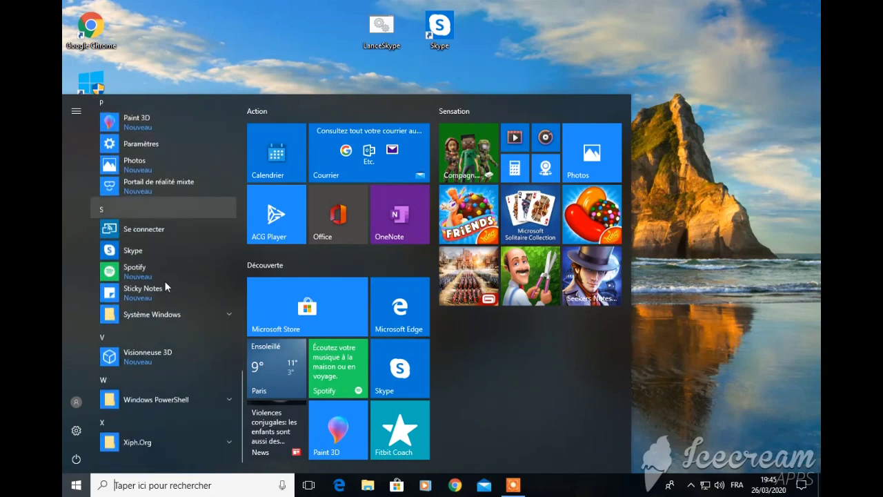
{"action": "left_click", "coordinate": [167, 305]}
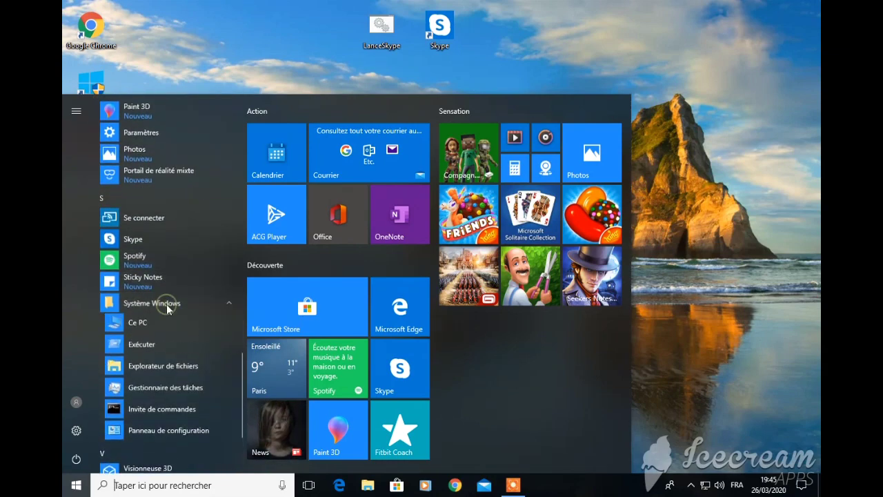
{"action": "left_click", "coordinate": [143, 345]}
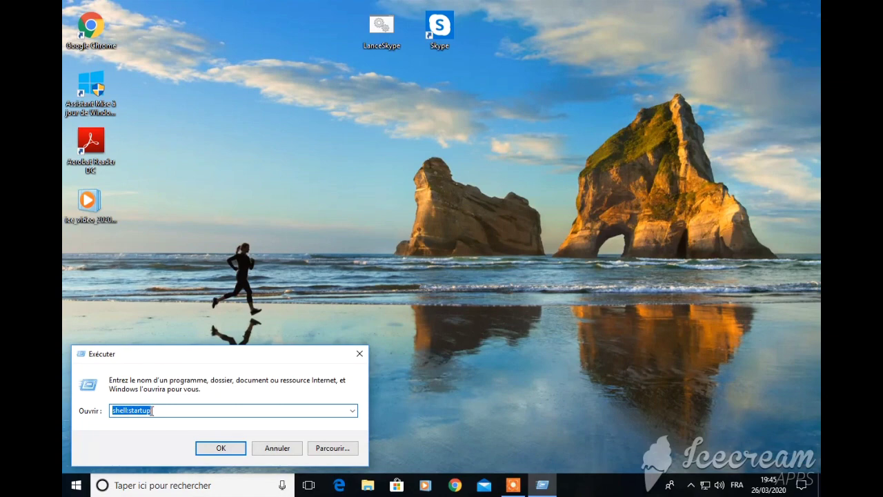
{"action": "left_click", "coordinate": [220, 448]}
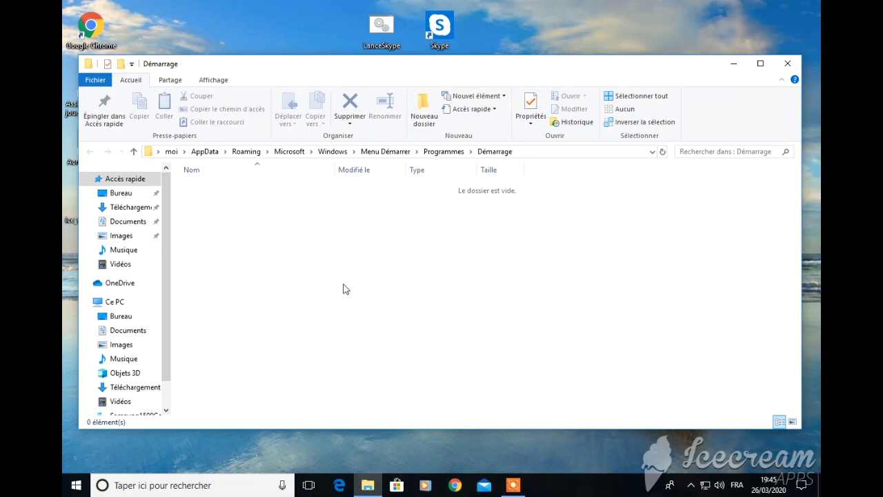
Create a shortcut to the desktop's LanceSkype batch file in the Démarrage folder
{"action": "left_click", "coordinate": [379, 30]}
{"action": "left_click_drag", "start_coordinate": [363, 89], "coordinate": [269, 287]}
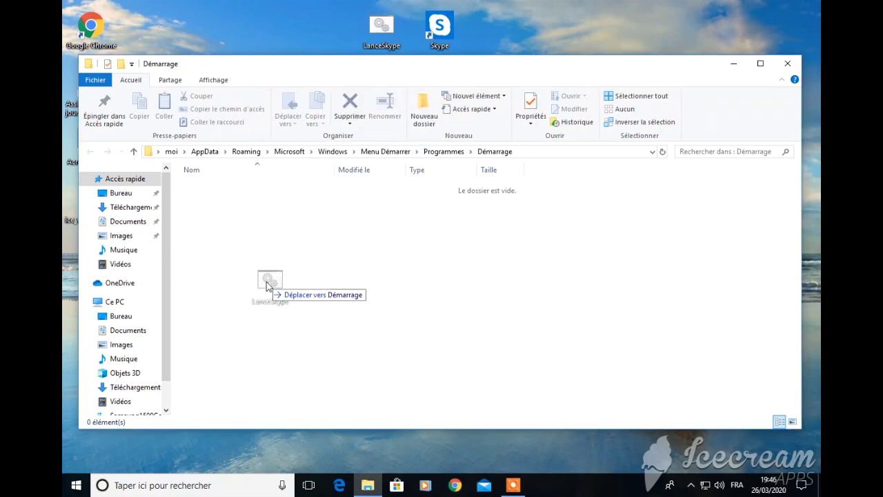
{"action": "left_click_drag", "start_coordinate": [268, 286], "coordinate": [268, 284]}
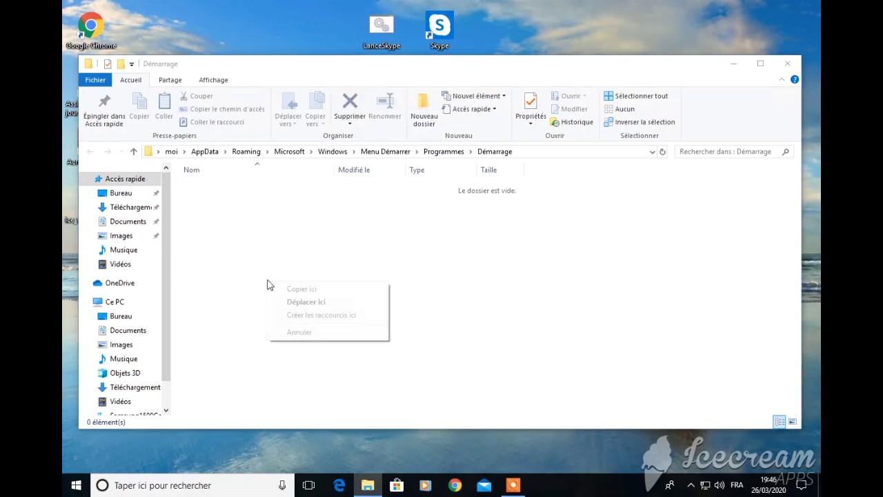
{"action": "left_click", "coordinate": [316, 318]}
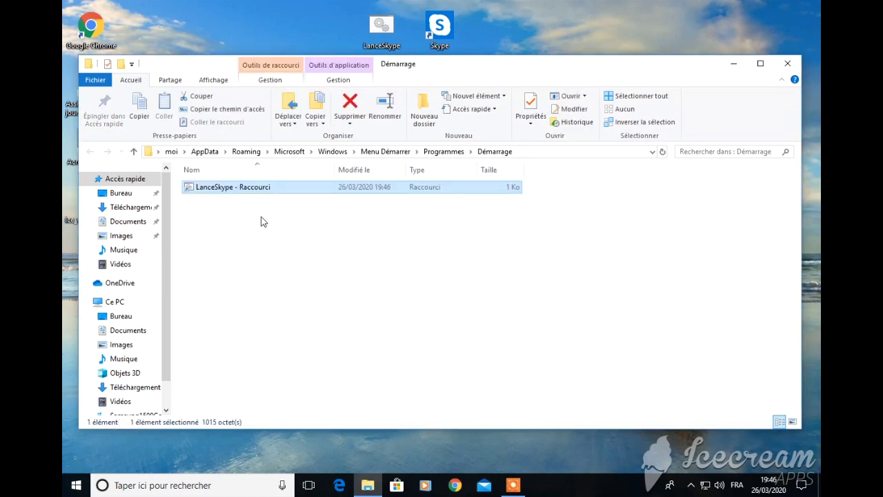
Set the LanceSkype shortcut's Exécuter window mode to Réduite in its properties and close the Démarrage folder
{"action": "right_click", "coordinate": [228, 191]}
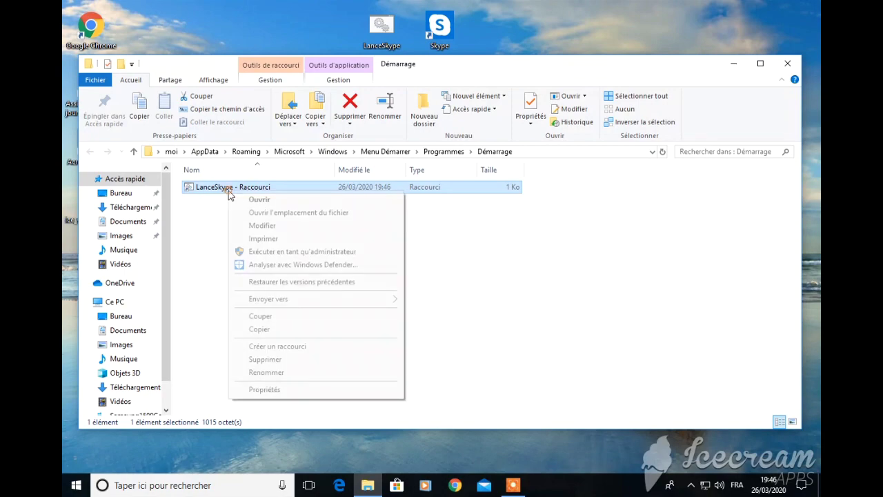
{"action": "left_click", "coordinate": [265, 389]}
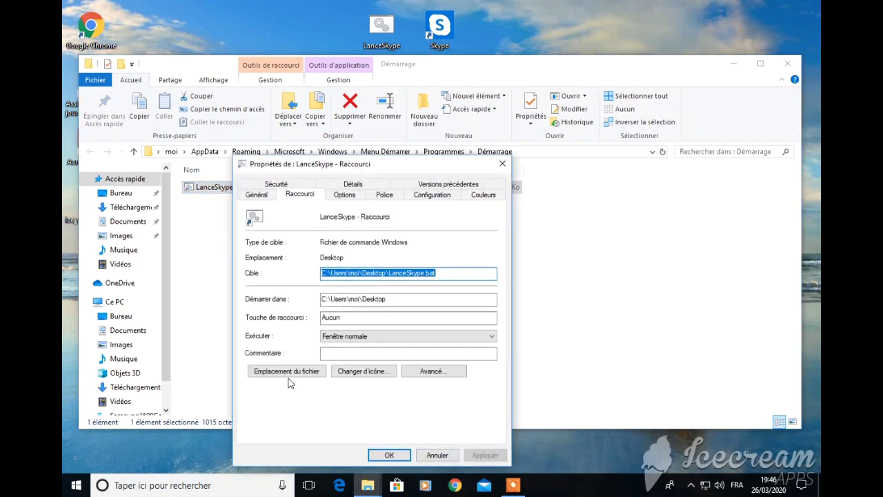
{"action": "left_click", "coordinate": [493, 336]}
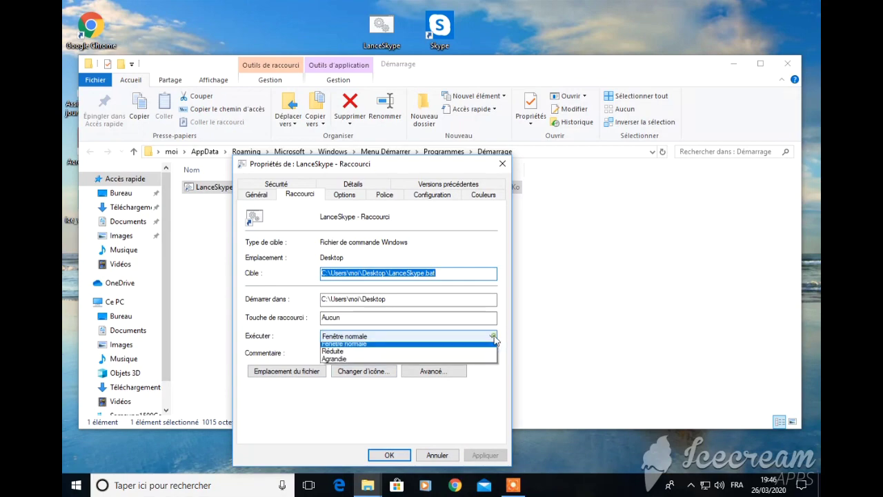
{"action": "left_click", "coordinate": [334, 357]}
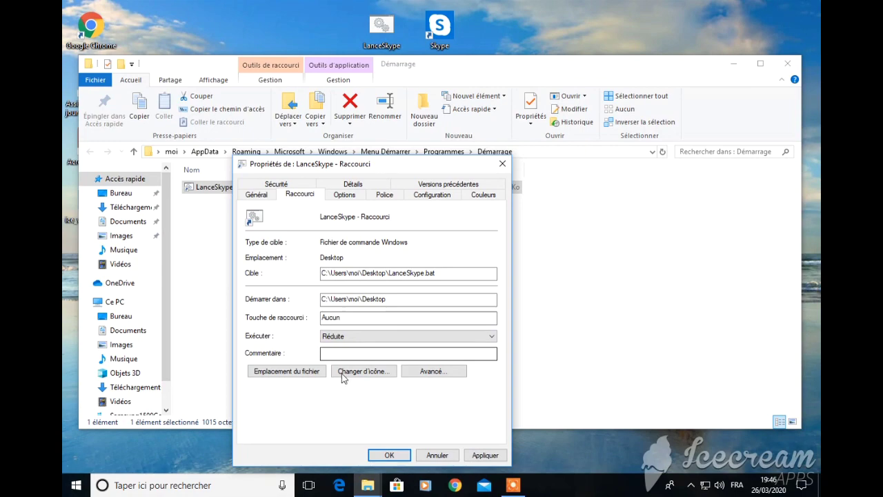
{"action": "left_click", "coordinate": [389, 455]}
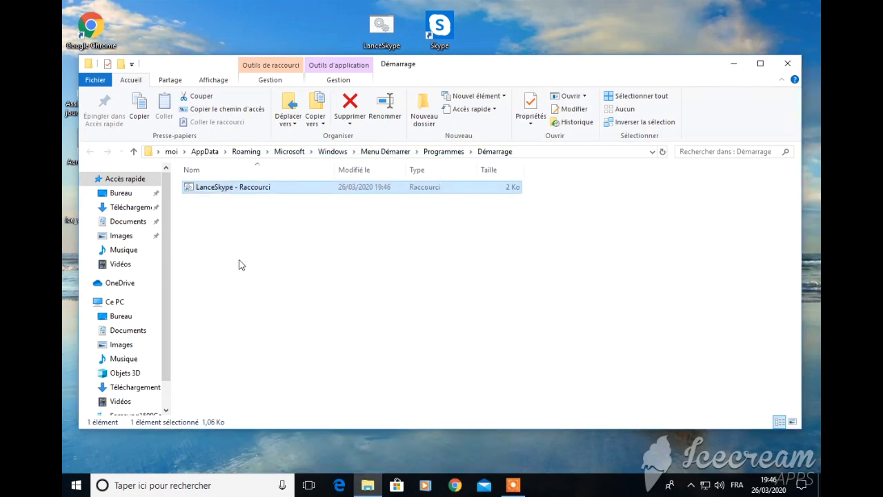
{"action": "left_click", "coordinate": [788, 64]}
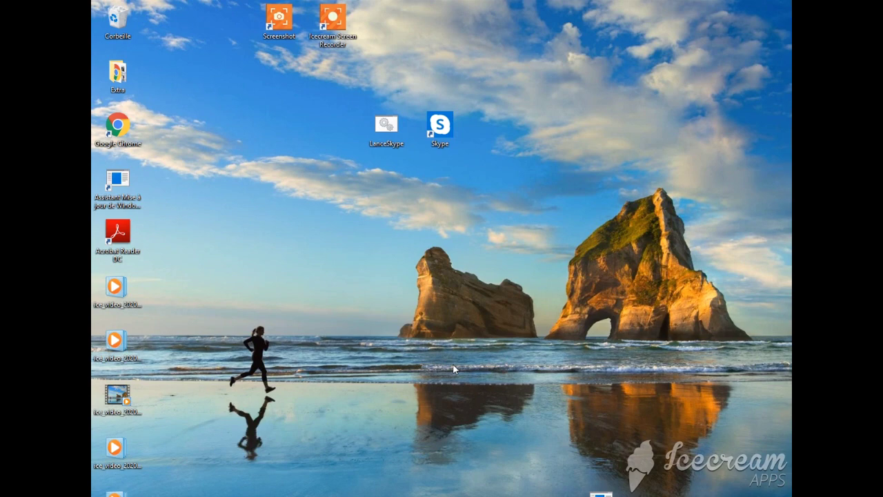
Switch to Skype, enable automatic call answering and automatic start of own video in the advanced call settings, and close the settings
{"action": "double_click", "coordinate": [442, 129]}
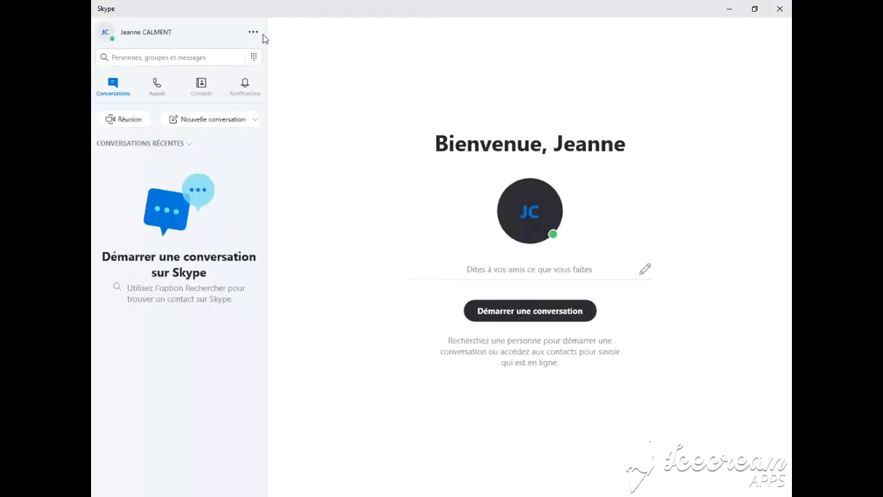
{"action": "left_click", "coordinate": [253, 32]}
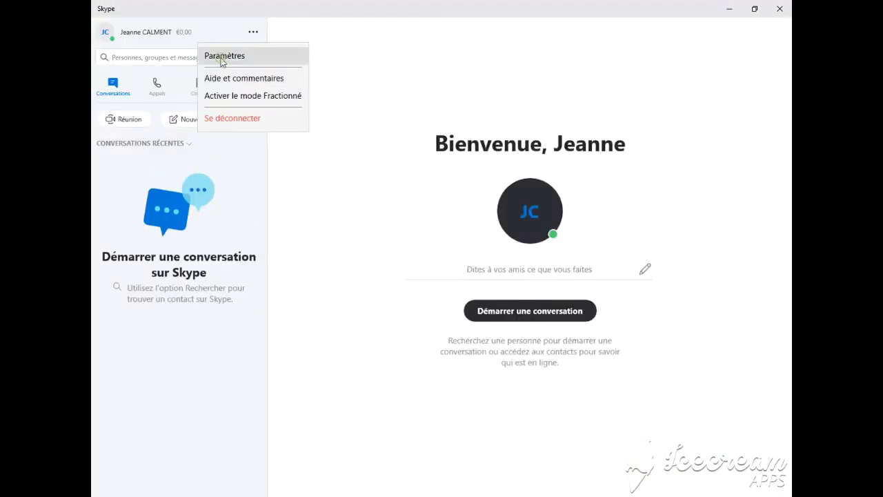
{"action": "left_click", "coordinate": [222, 59]}
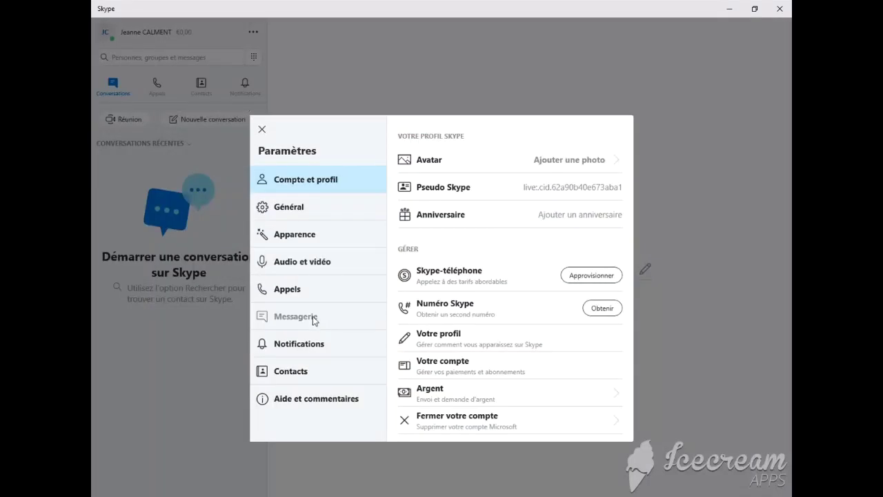
{"action": "left_click", "coordinate": [293, 297]}
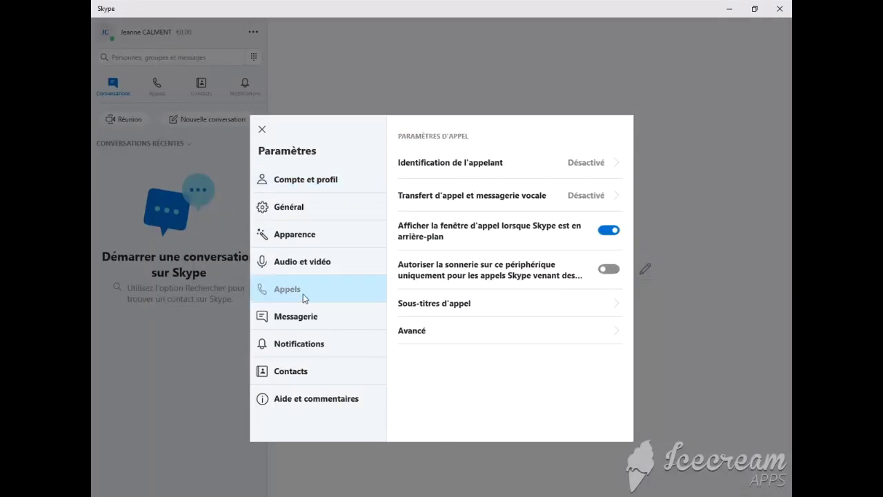
{"action": "left_click", "coordinate": [408, 331]}
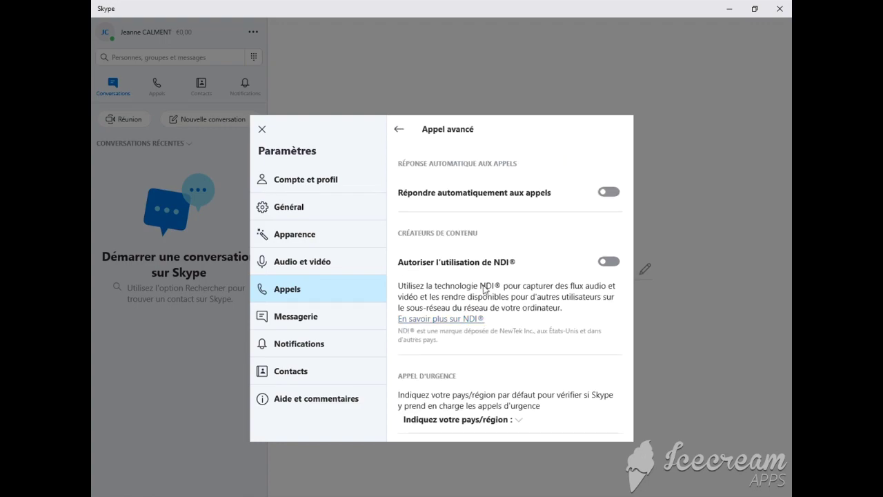
{"action": "left_click", "coordinate": [609, 192]}
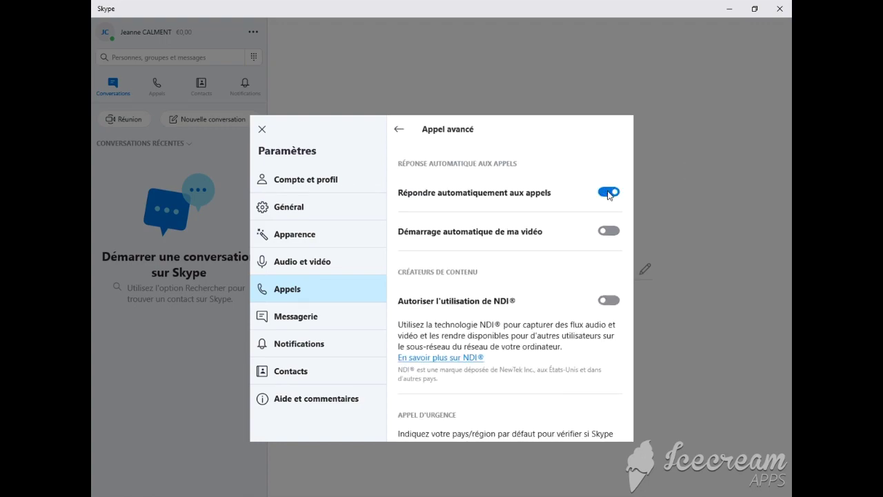
{"action": "left_click", "coordinate": [610, 234]}
{"action": "left_click", "coordinate": [261, 131]}
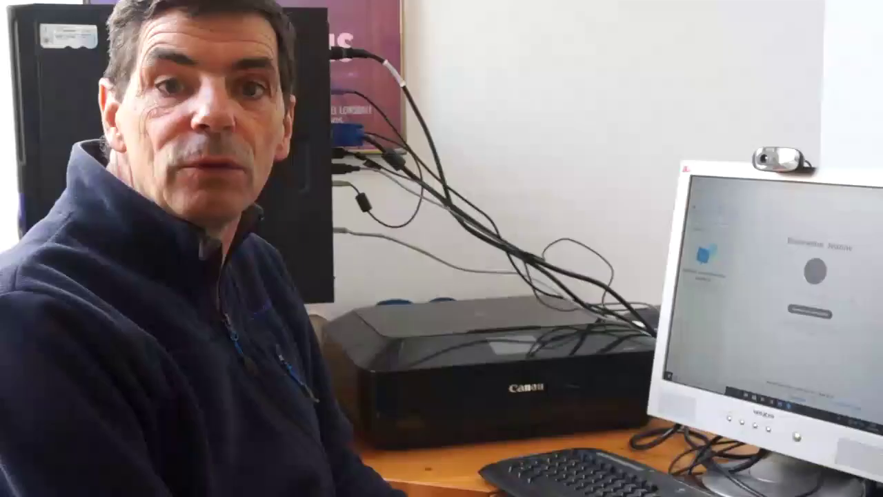